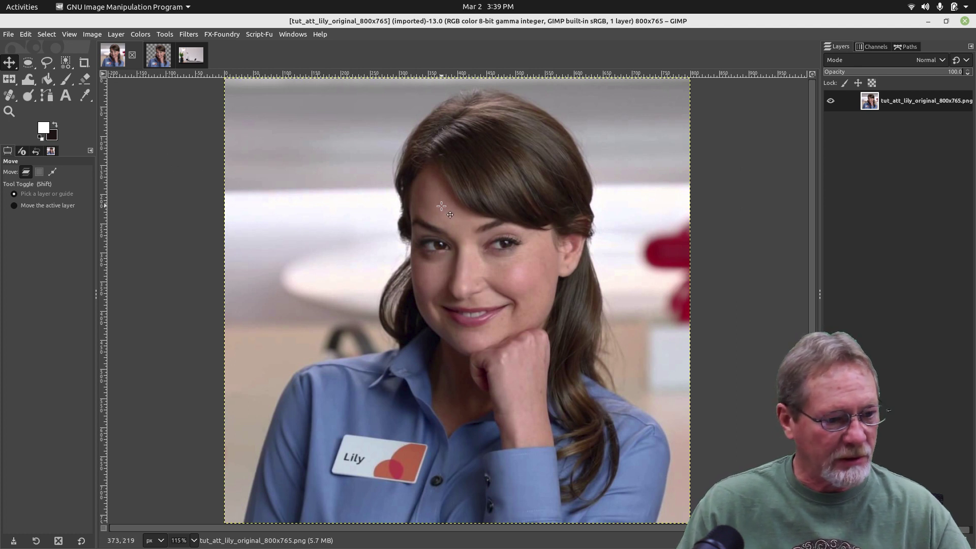
# - Flip between the Lily original, Lily cut-out and office_bg_5184x3456.jpg images, ending on office_bg
pyautogui.click(158, 56)
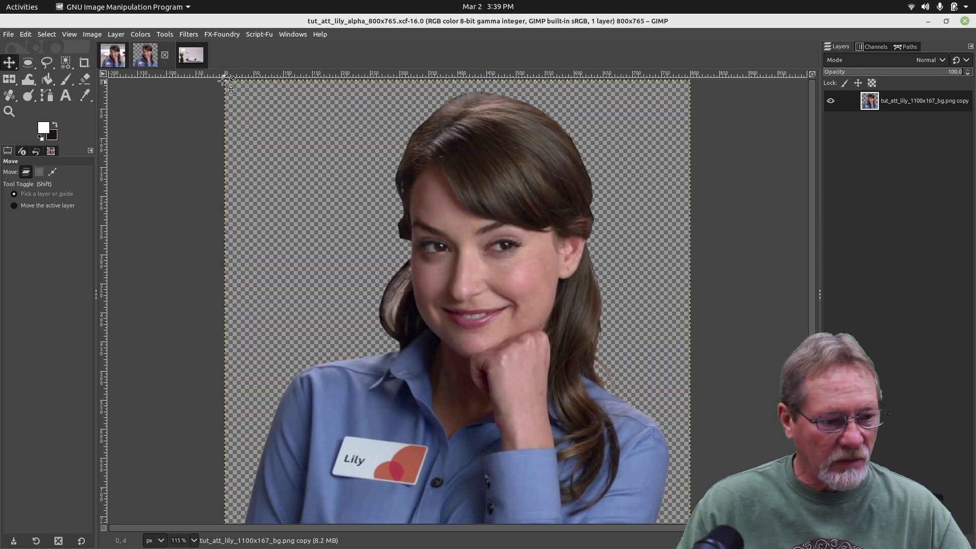
pyautogui.click(196, 56)
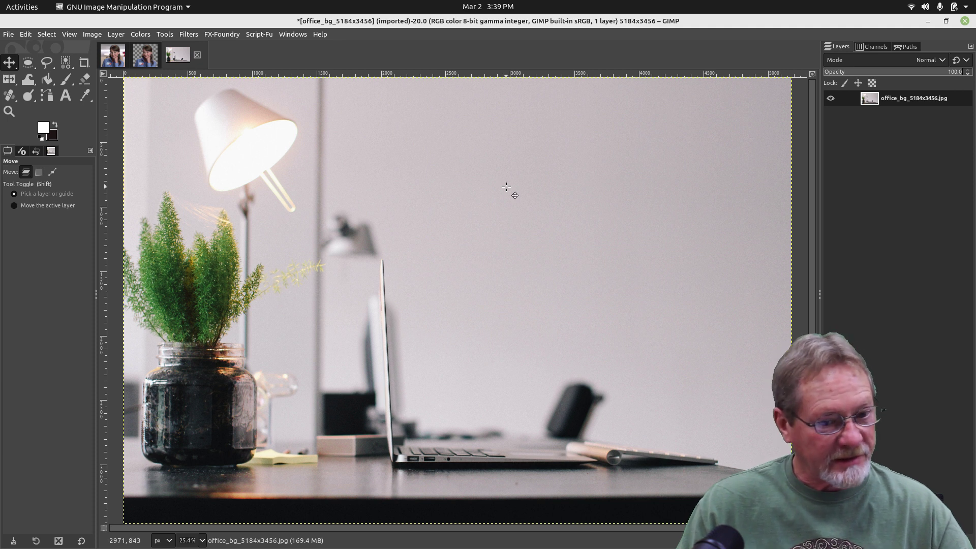
pyautogui.click(114, 62)
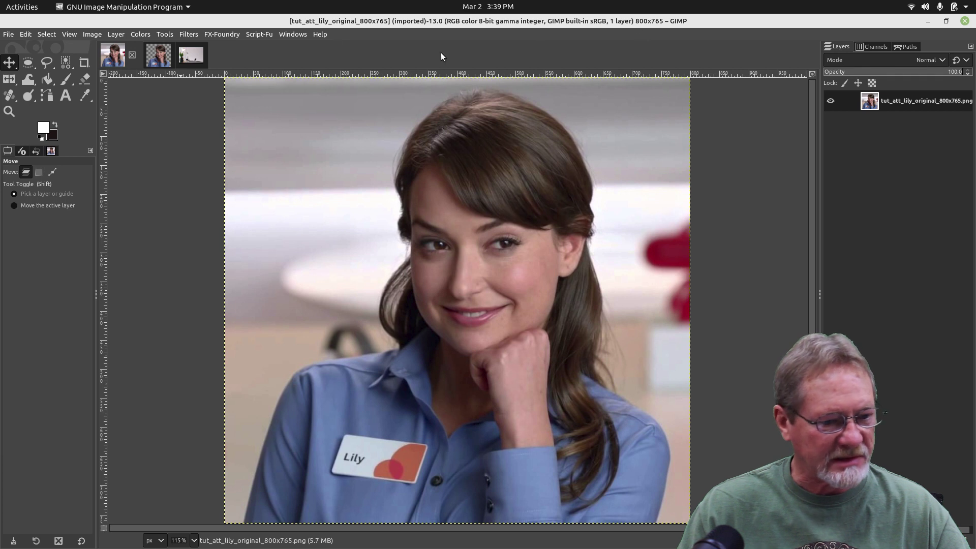
pyautogui.click(160, 55)
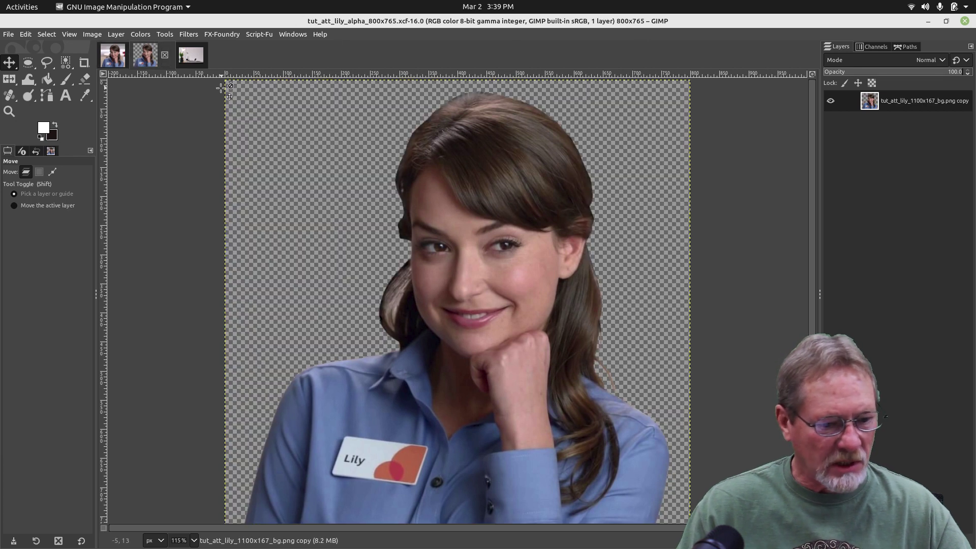
pyautogui.click(196, 55)
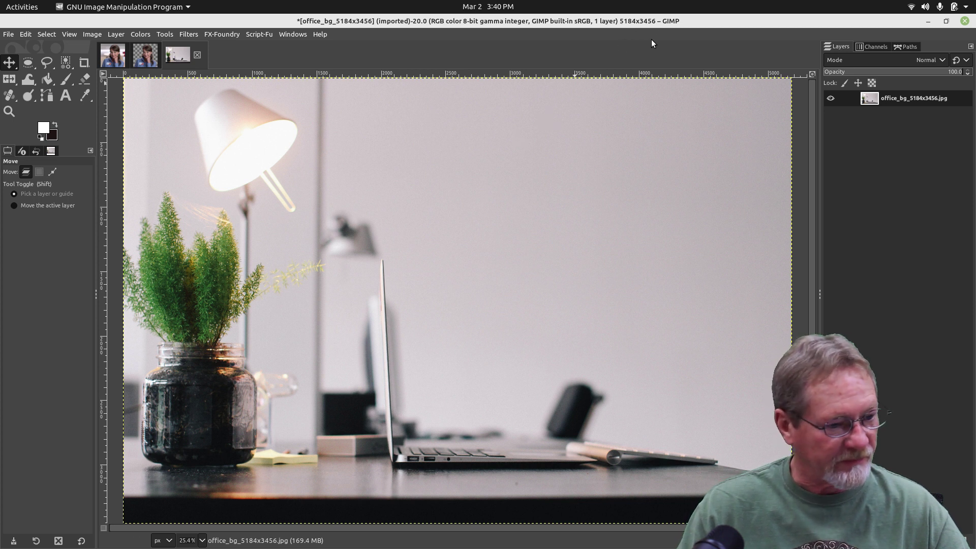
pyautogui.click(117, 58)
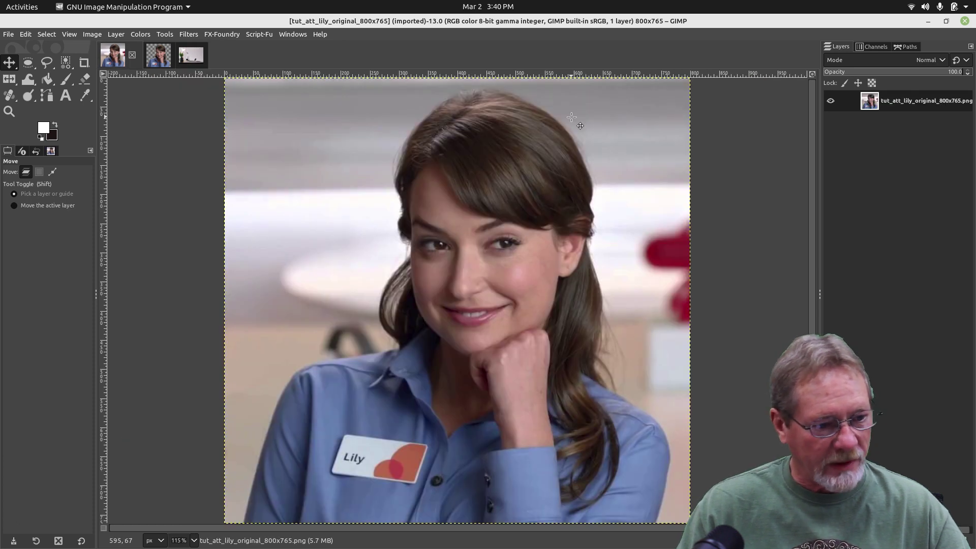
pyautogui.click(190, 54)
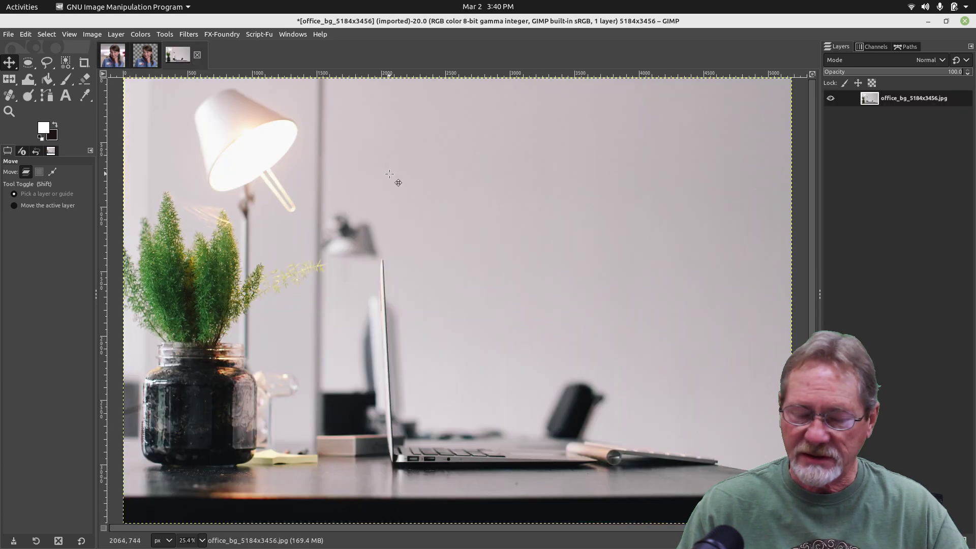
# - Confirm in Chrome's calculator that 800×765 gives a 160:153 aspect ratio, then return to GIMP
pyautogui.hotkey('alt', 'Tab')
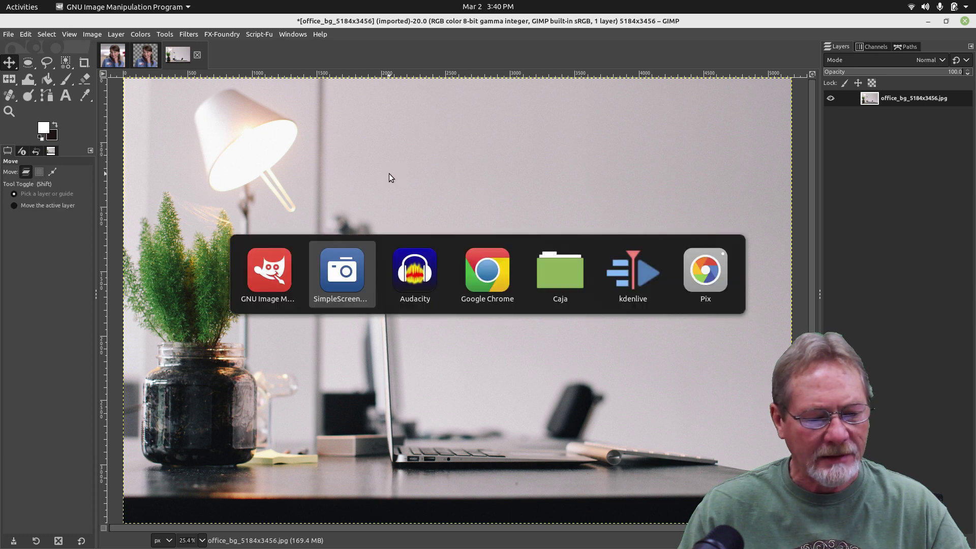
pyautogui.hotkey('alt', 'Tab')
pyautogui.hotkey('alt', 'Tab')
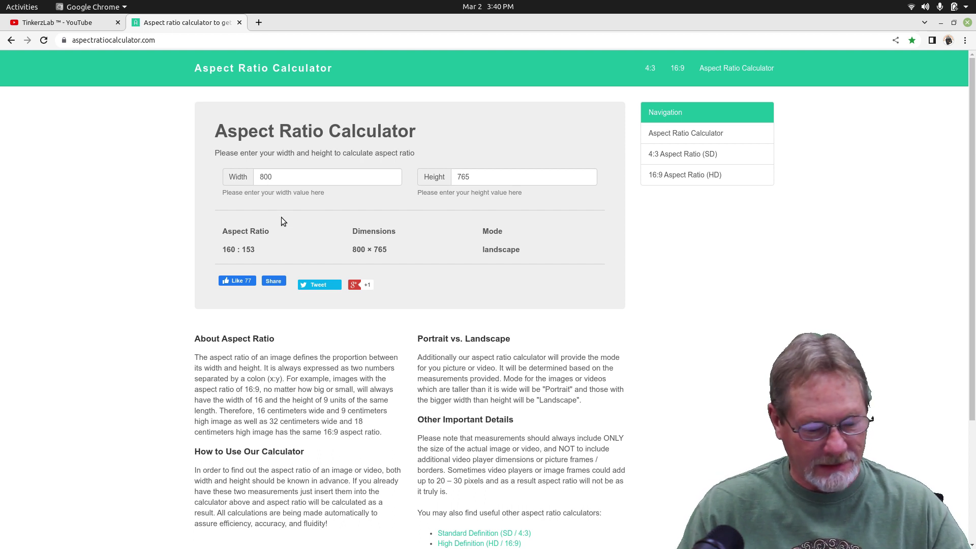
pyautogui.hotkey('alt', 'Tab')
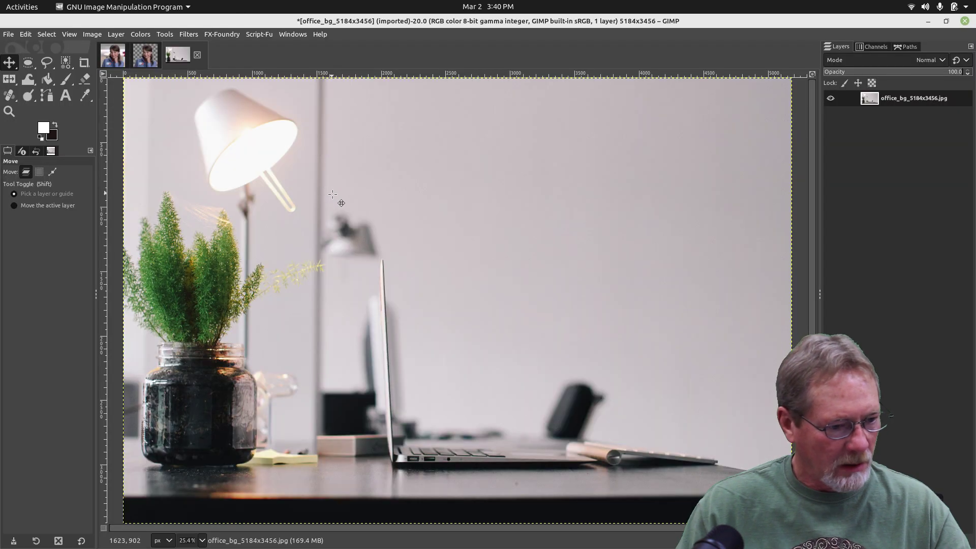
# - Crop the office photo with a fixed 160:153 frame reaching the top edge, giving 3338×3192
pyautogui.click(85, 63)
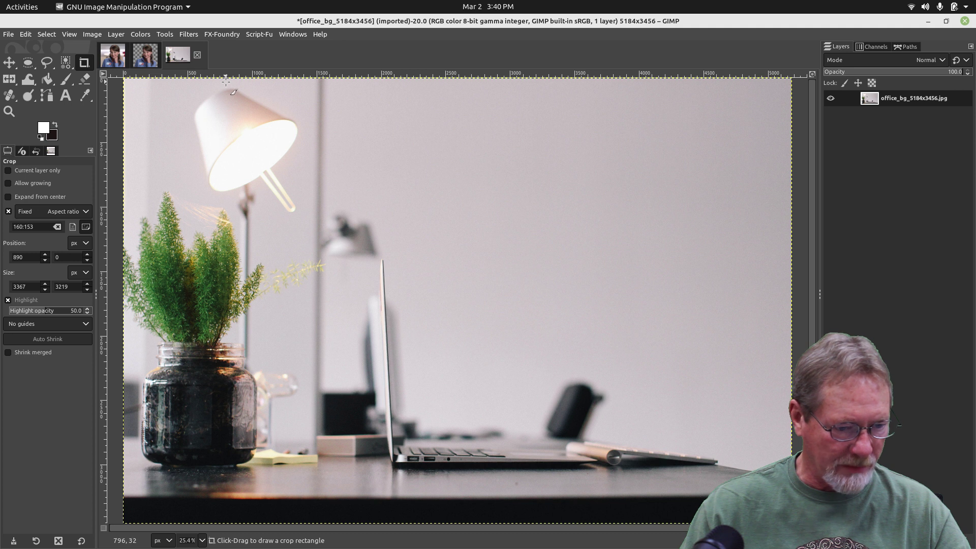
pyautogui.moveTo(229, 82); pyautogui.dragTo(311, 485)
pyautogui.moveTo(303, 297); pyautogui.dragTo(311, 300)
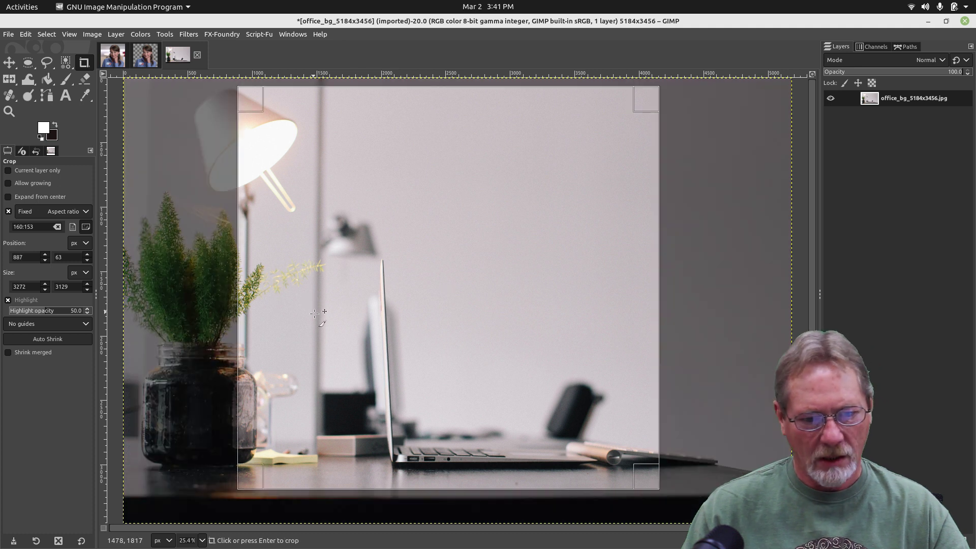
pyautogui.moveTo(655, 111); pyautogui.dragTo(664, 101)
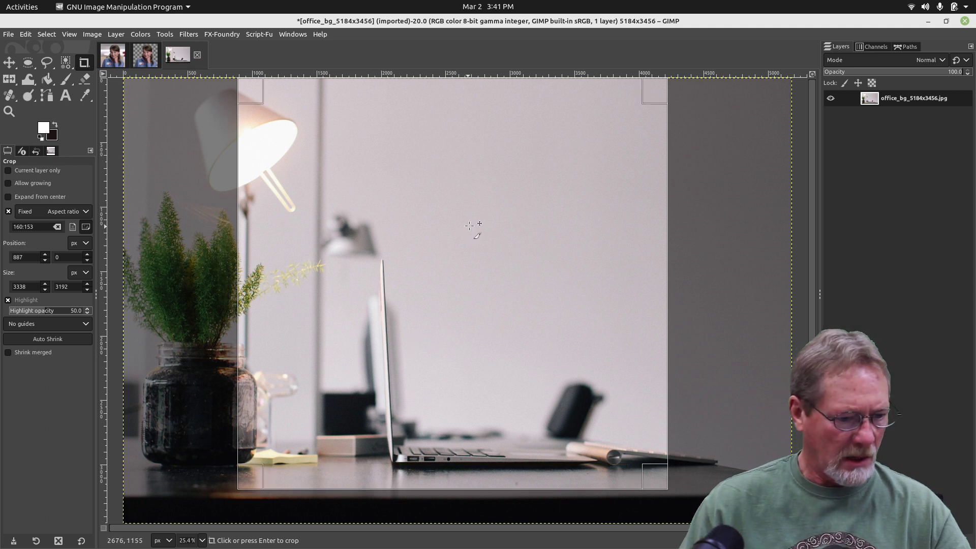
pyautogui.click(437, 198)
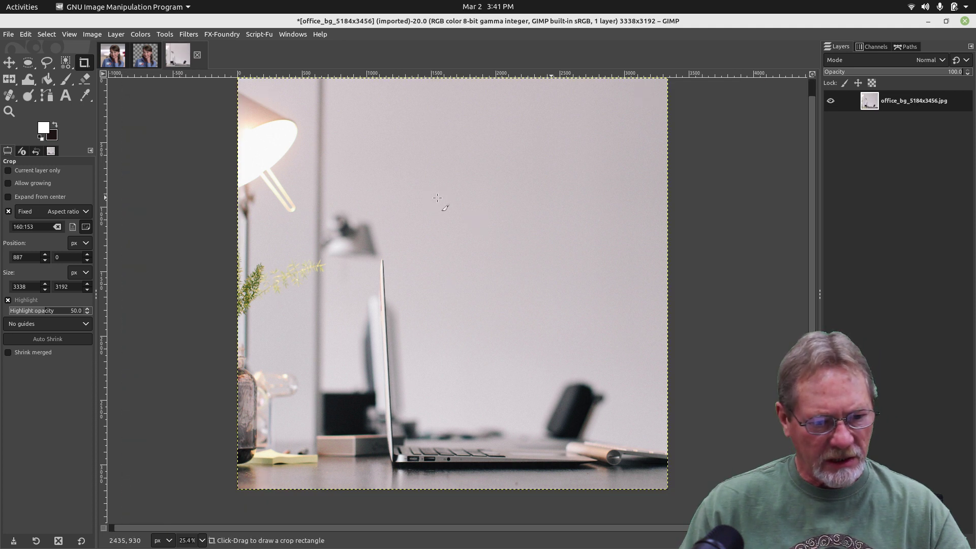
# - Scale the cropped image to width 800, letting the height follow to 765
pyautogui.rightClick(414, 98)
pyautogui.moveTo(472, 159)
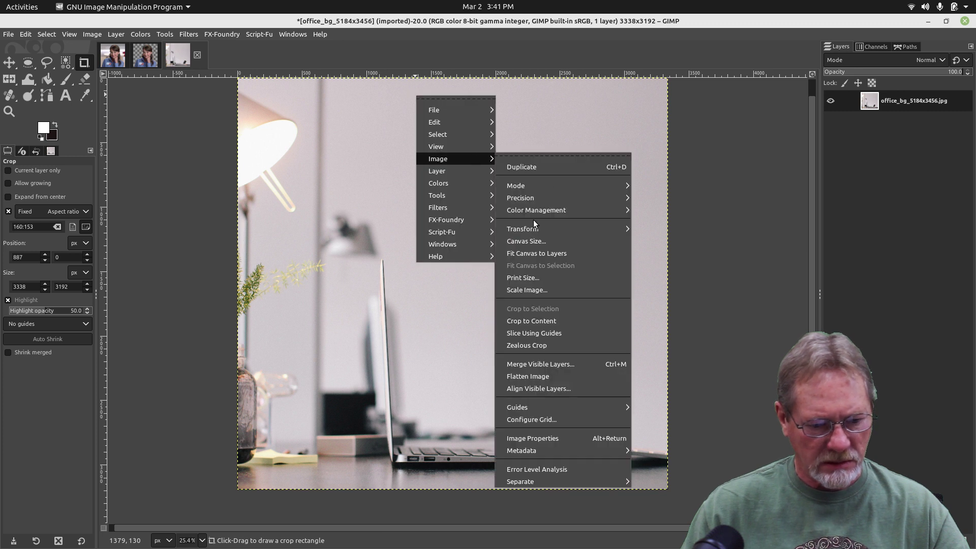
pyautogui.click(531, 289)
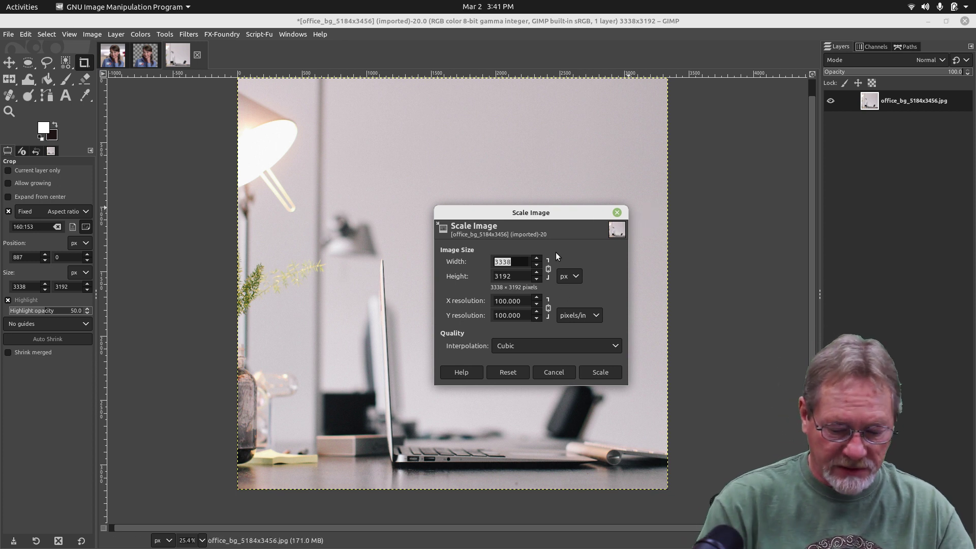
pyautogui.write('800')
pyautogui.press('Tab')
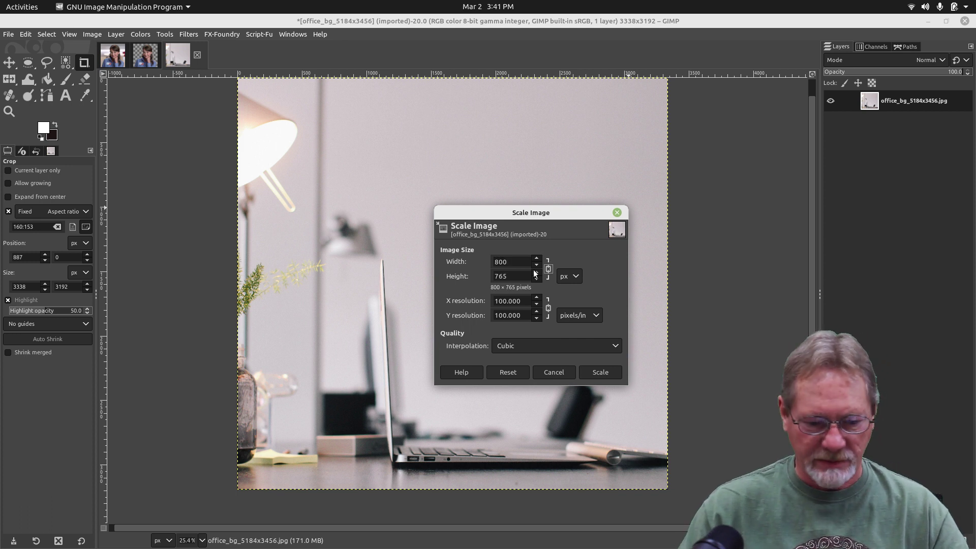
pyautogui.click(599, 373)
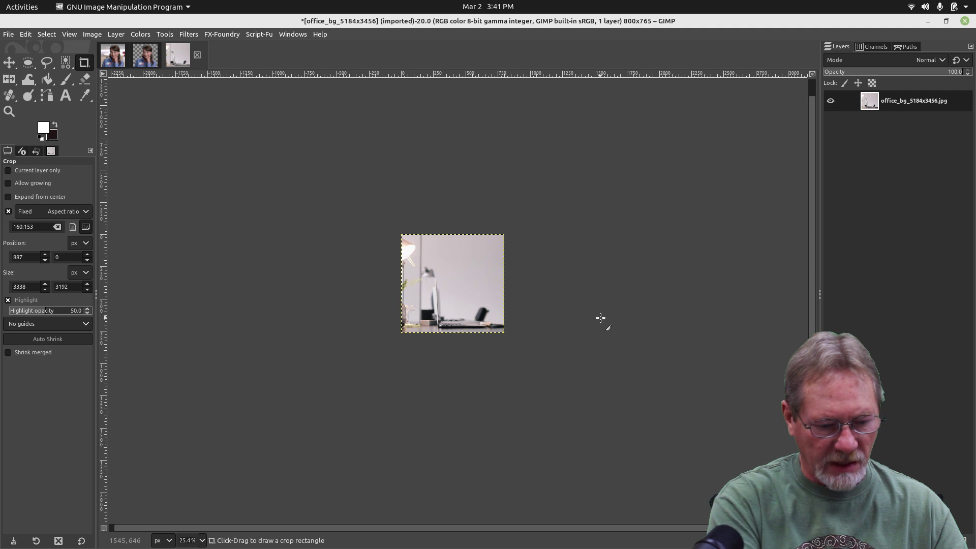
# - Copy the transparent Lily cut-out layer with Edit > Copy, then go back to office_bg
pyautogui.hotkey('ctrl', 'shift', 'j')
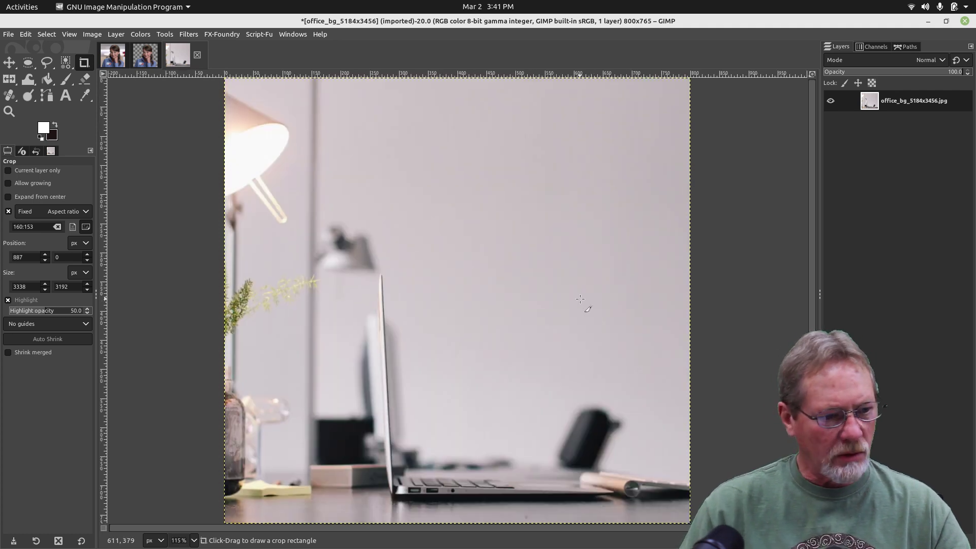
pyautogui.click(144, 55)
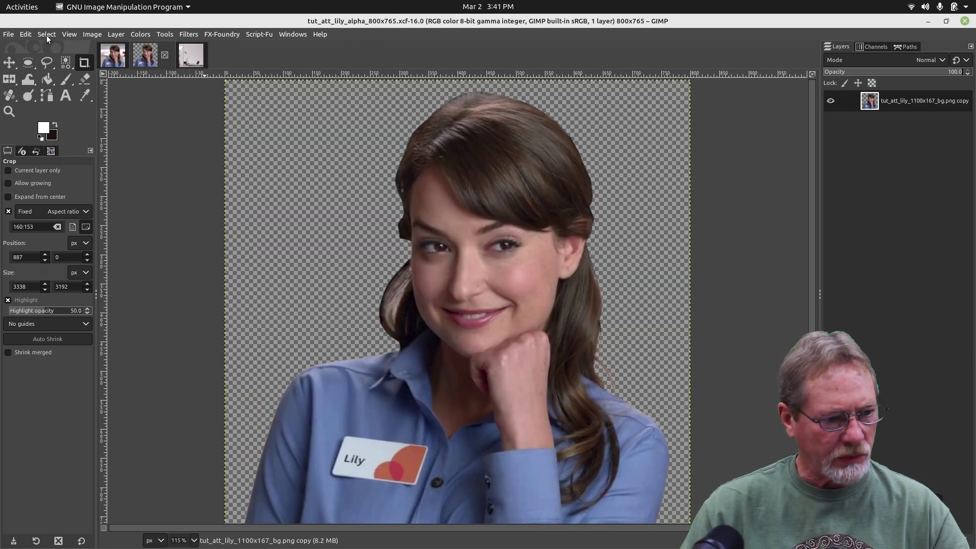
pyautogui.click(27, 33)
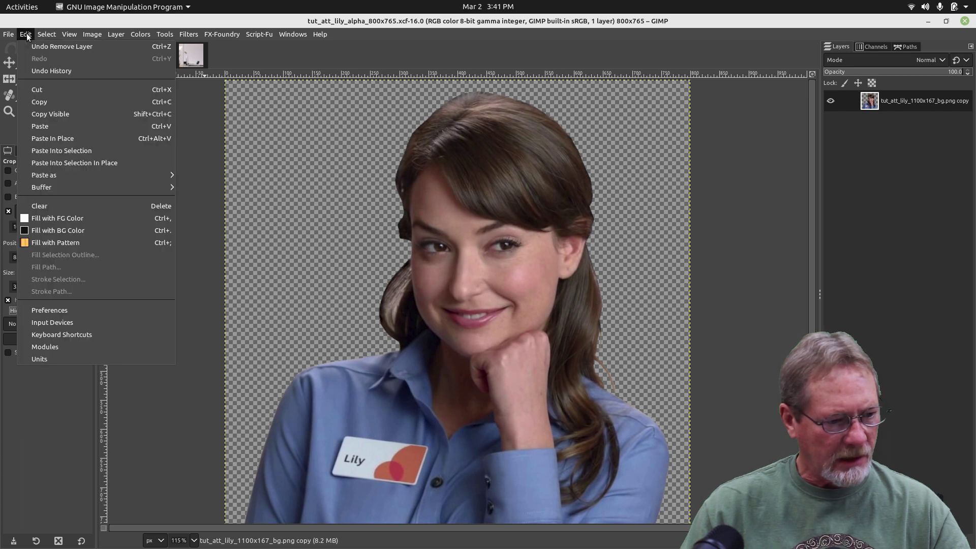
pyautogui.click(44, 102)
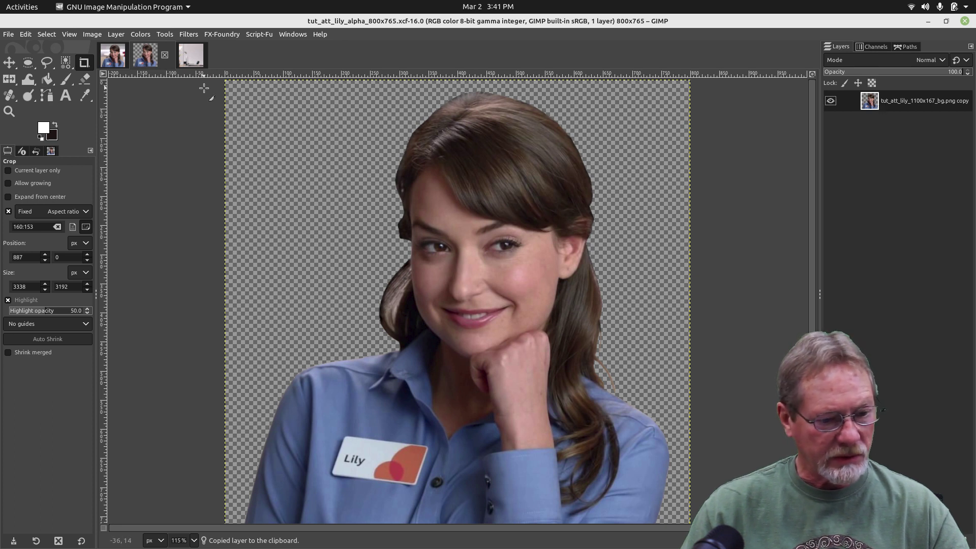
pyautogui.click(190, 57)
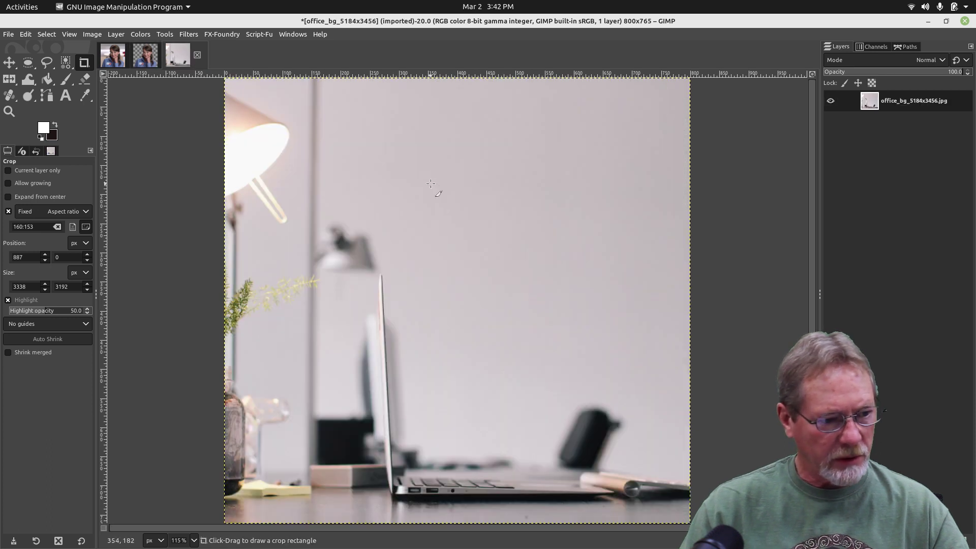
# - Paste the Lily cut-out into the office image via Edit > Paste as > New Layer
pyautogui.rightClick(421, 127)
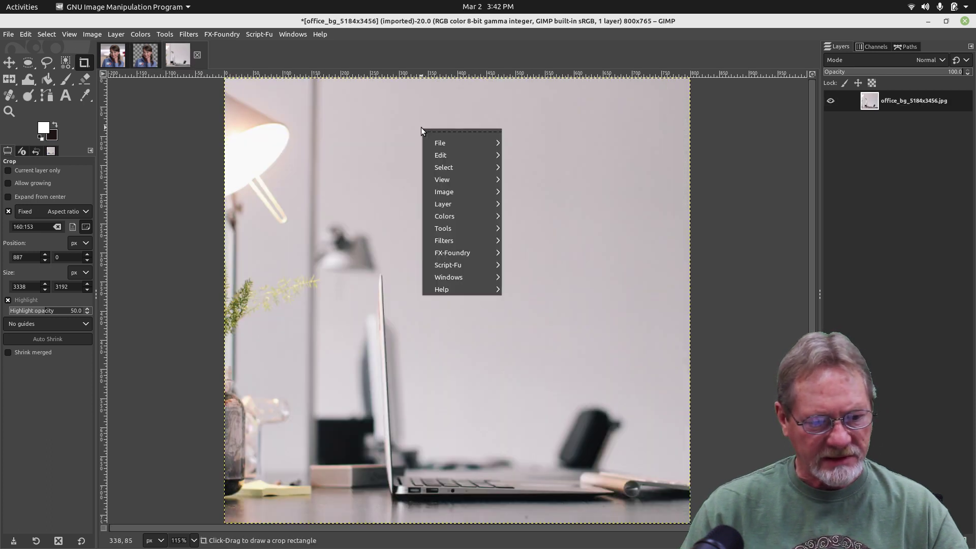
pyautogui.moveTo(456, 155)
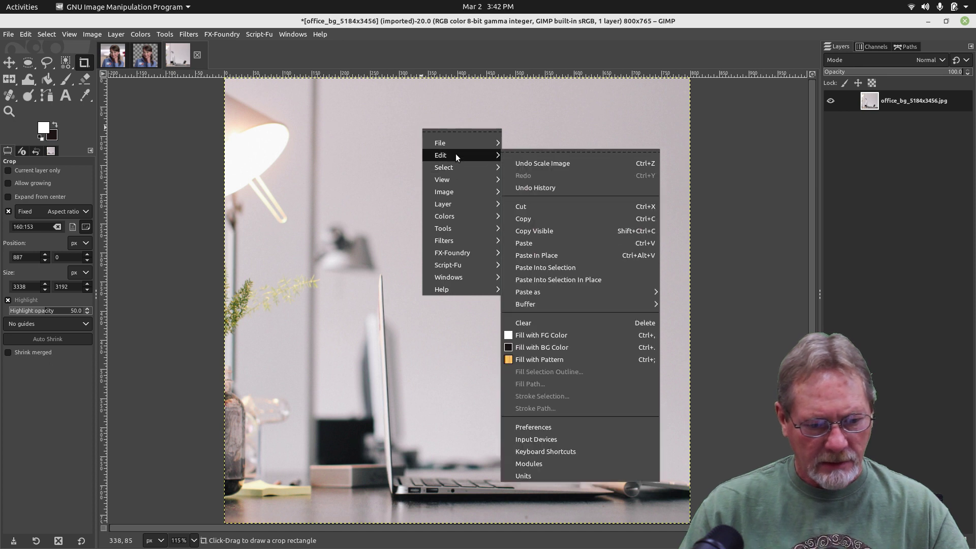
pyautogui.moveTo(584, 293)
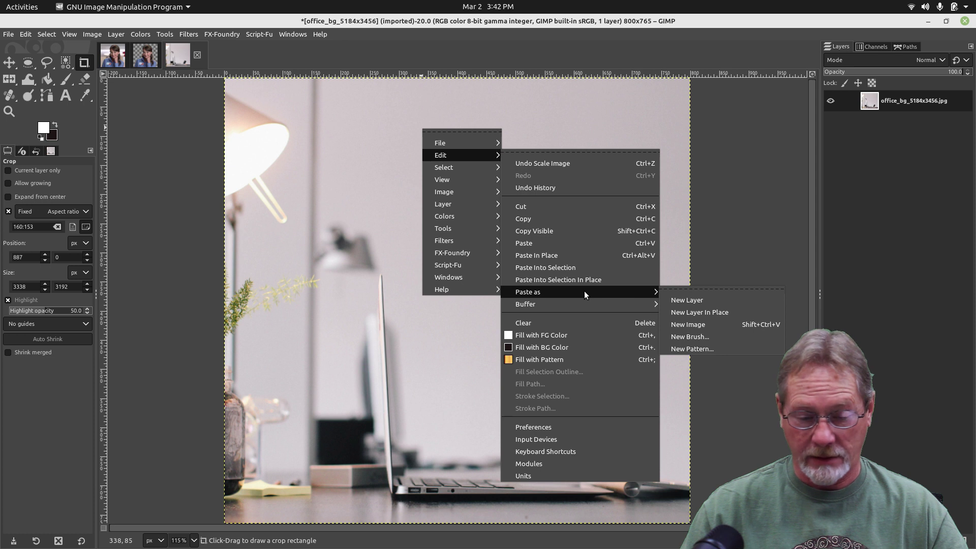
pyautogui.click(683, 300)
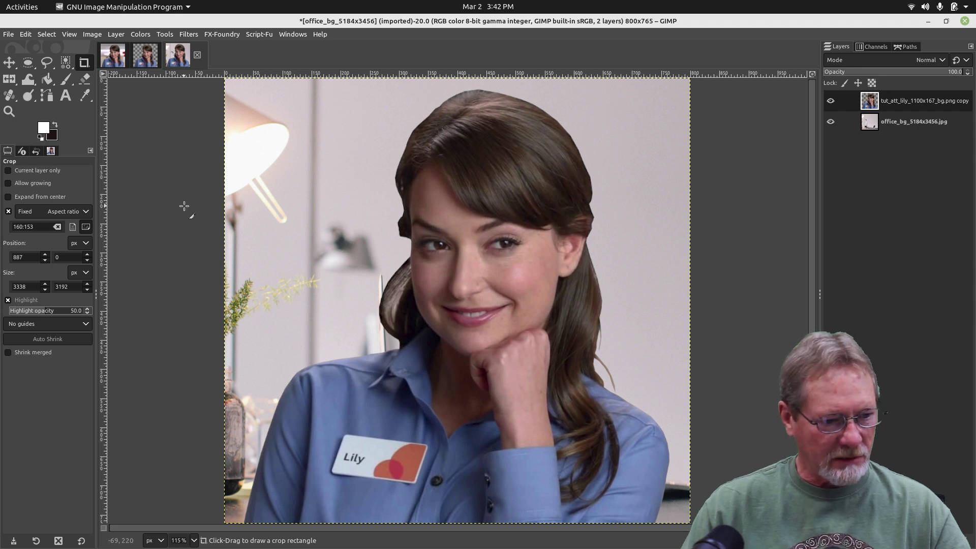
# - Toggle between the original Lily photo and the office composite, finishing on the original
pyautogui.click(117, 61)
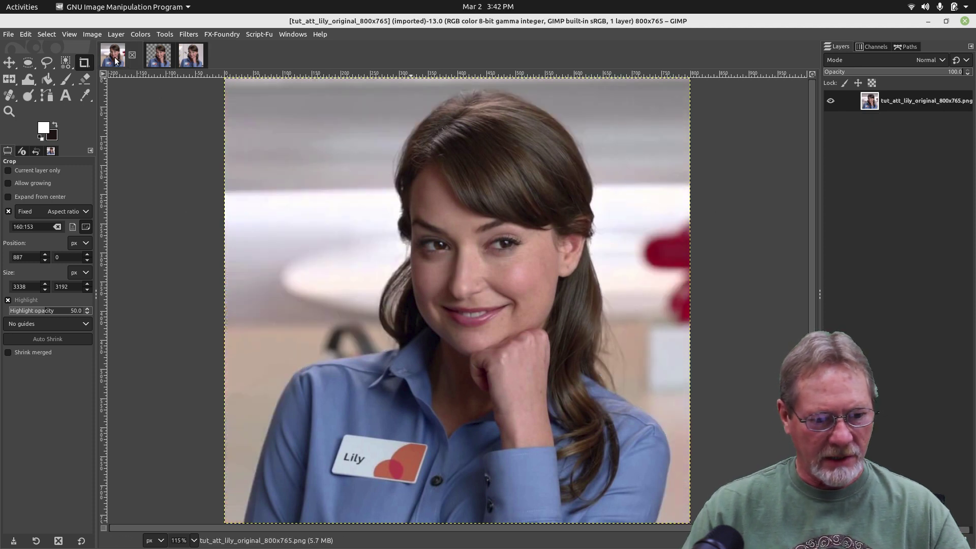
pyautogui.click(188, 60)
pyautogui.click(107, 61)
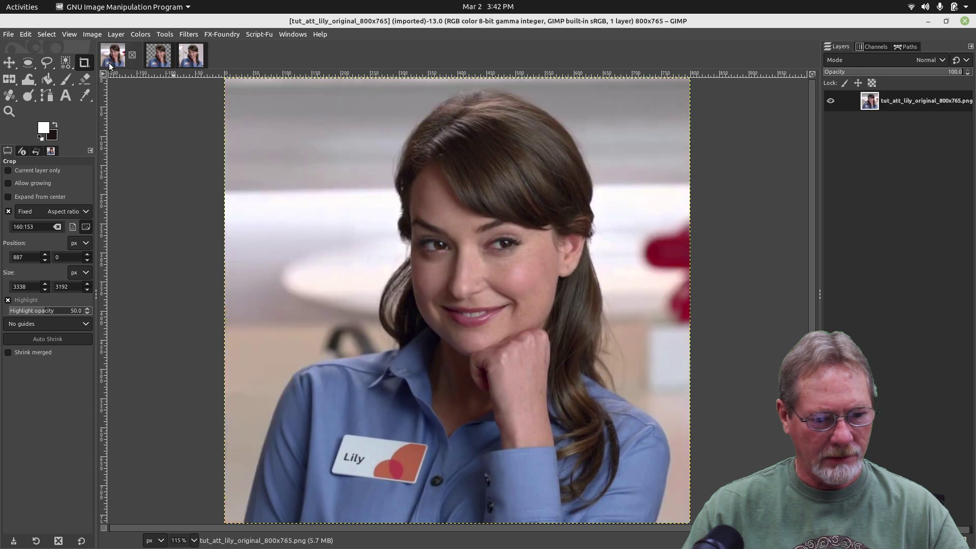
pyautogui.click(189, 59)
pyautogui.click(104, 61)
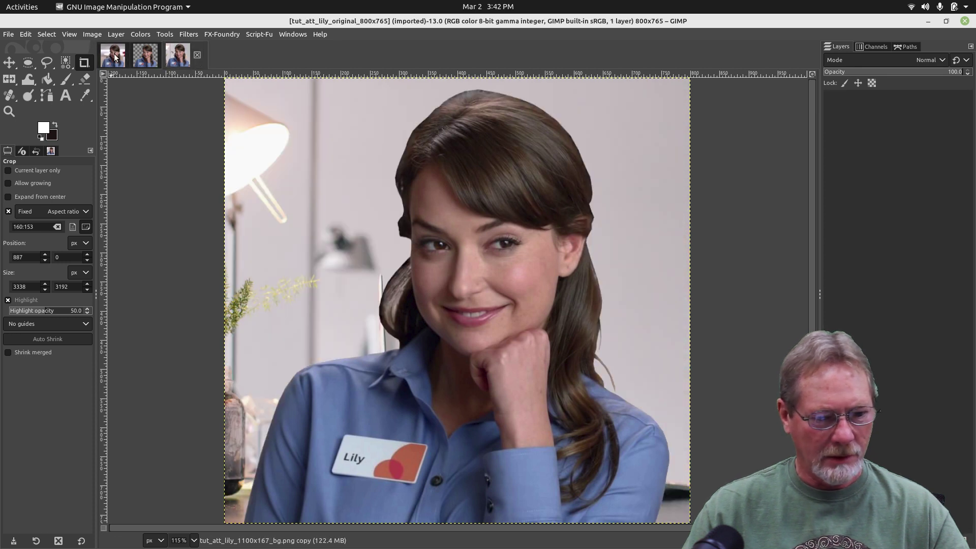
pyautogui.click(184, 58)
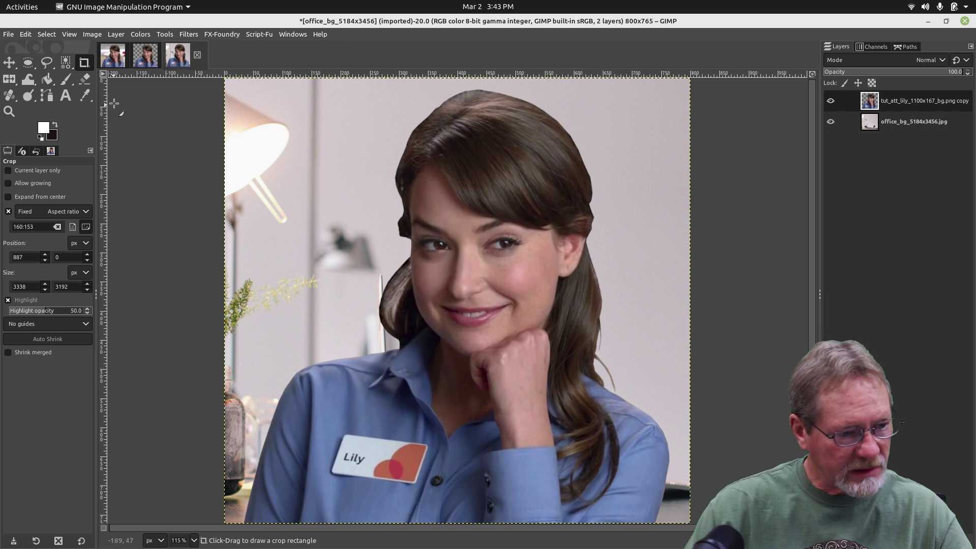
pyautogui.click(112, 56)
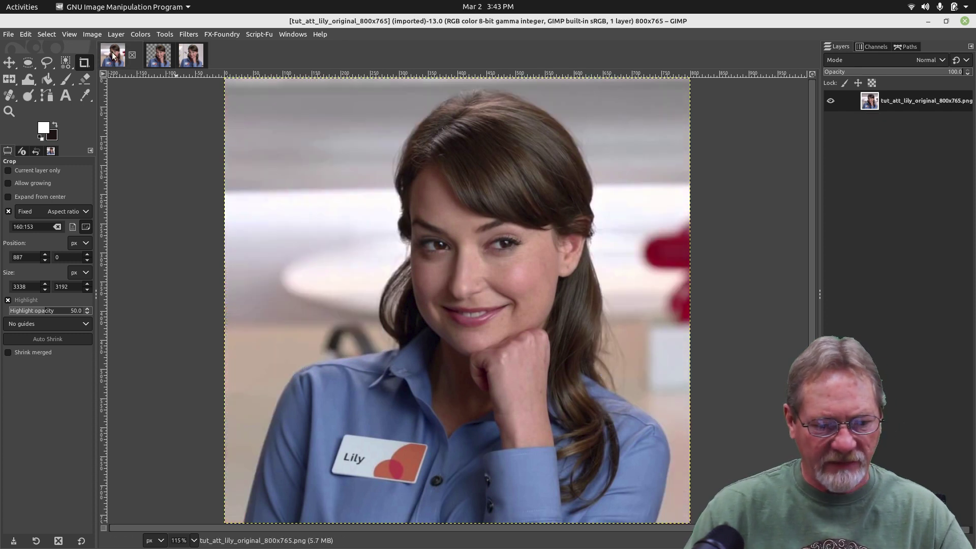
# - Use Alt+Tab to cycle toward the Pix image viewer
pyautogui.hotkey('alt', 'Tab')
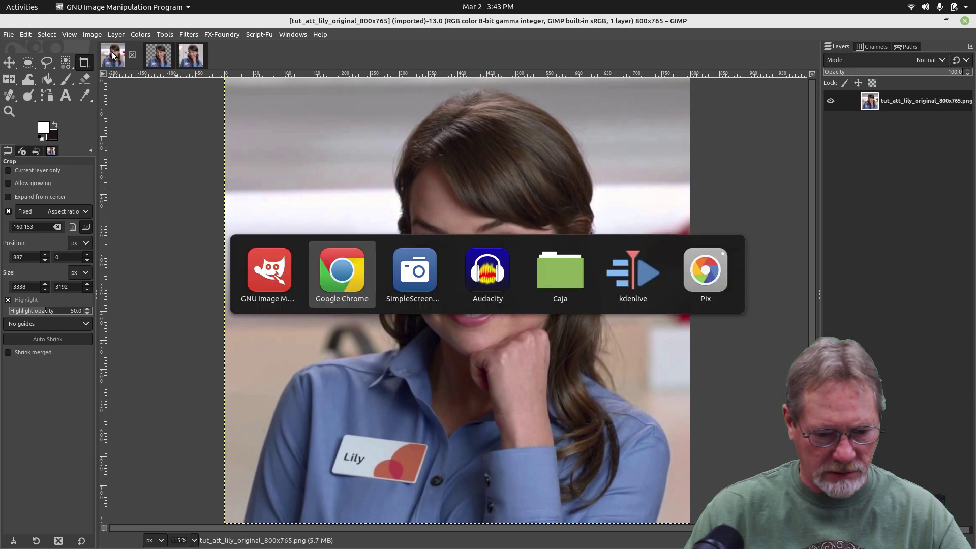
pyautogui.hotkey('alt', 'Tab')
pyautogui.hotkey('alt', 'Tab')
pyautogui.hotkey('alt', 'Tab')
pyautogui.hotkey('alt', 'Tab')
pyautogui.hotkey('alt', 'Tab')
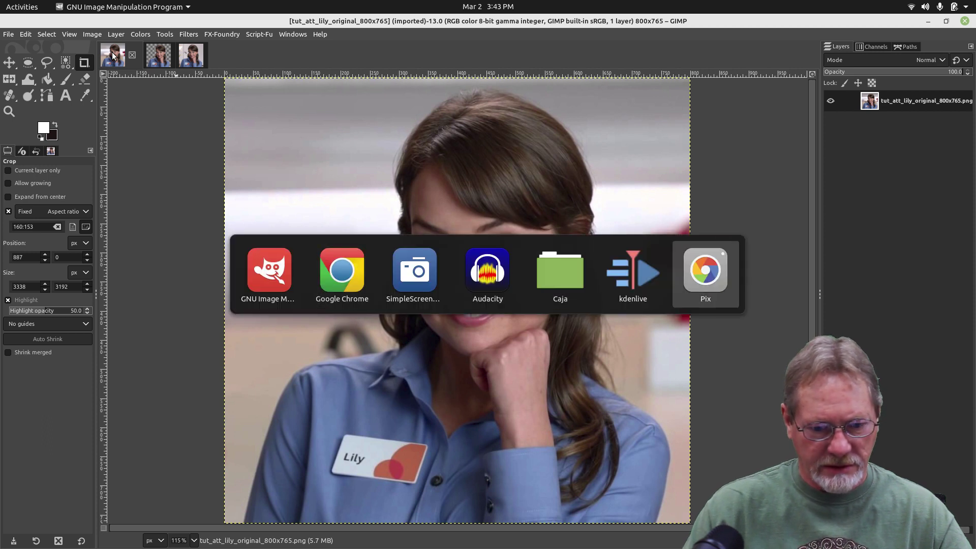